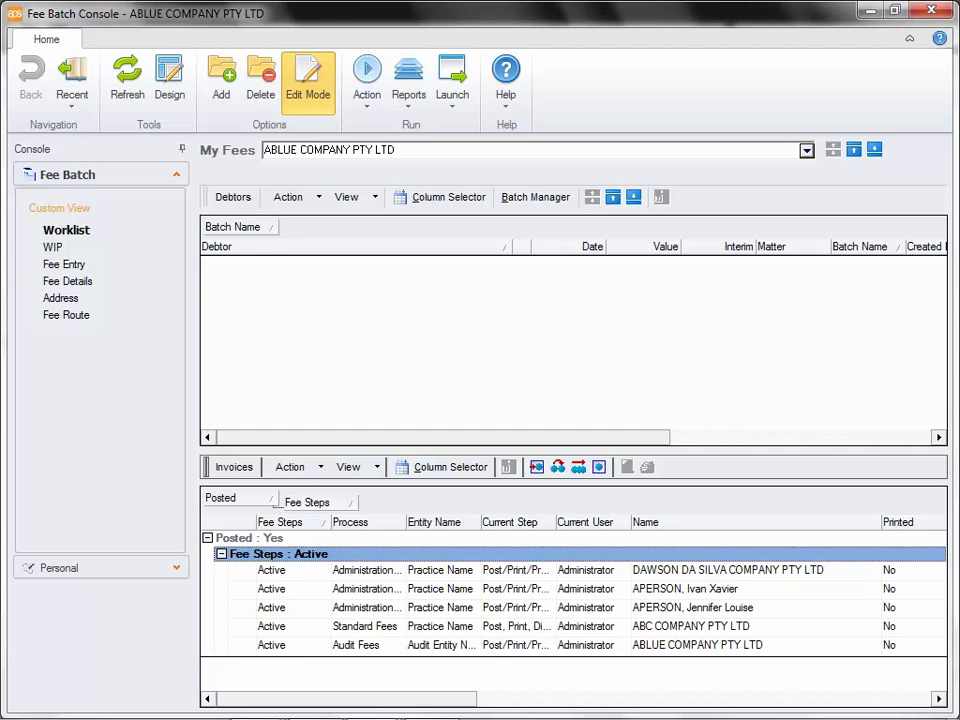
- Select all the active posted invoices, send them to Print, and check which entities are included
{"action": "key", "text": "ctrl+a"}
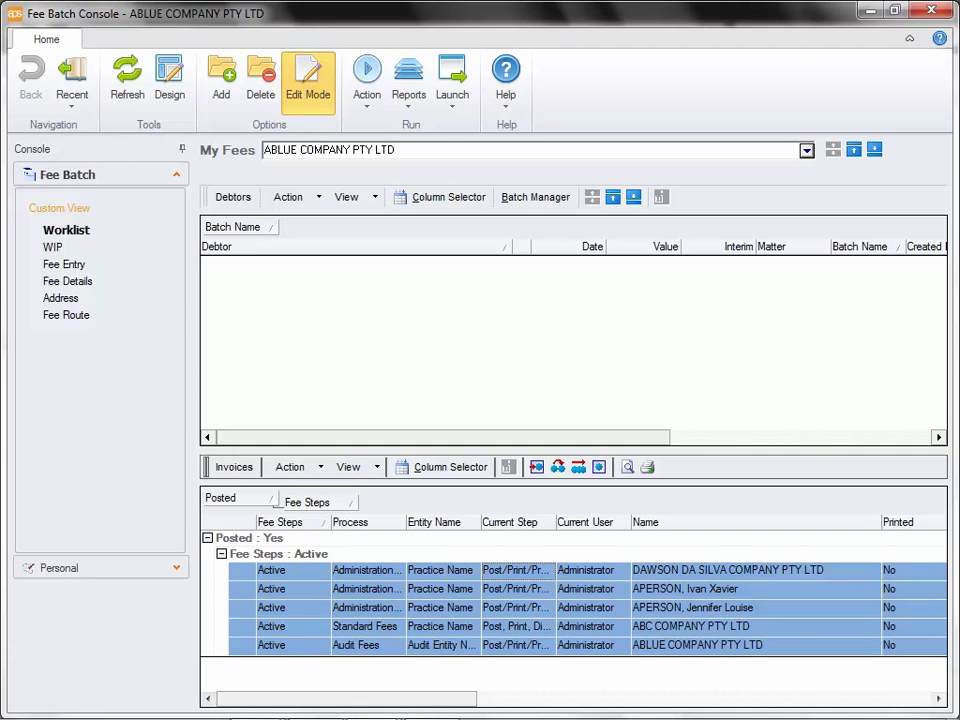
{"action": "right_click", "coordinate": [525, 570]}
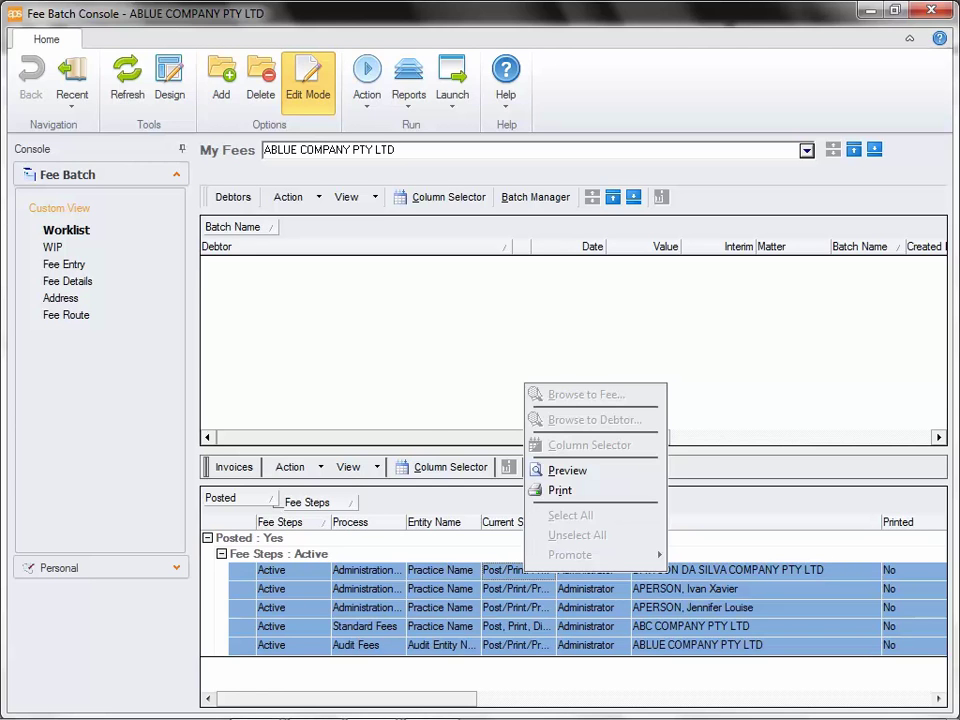
{"action": "left_click", "coordinate": [560, 490]}
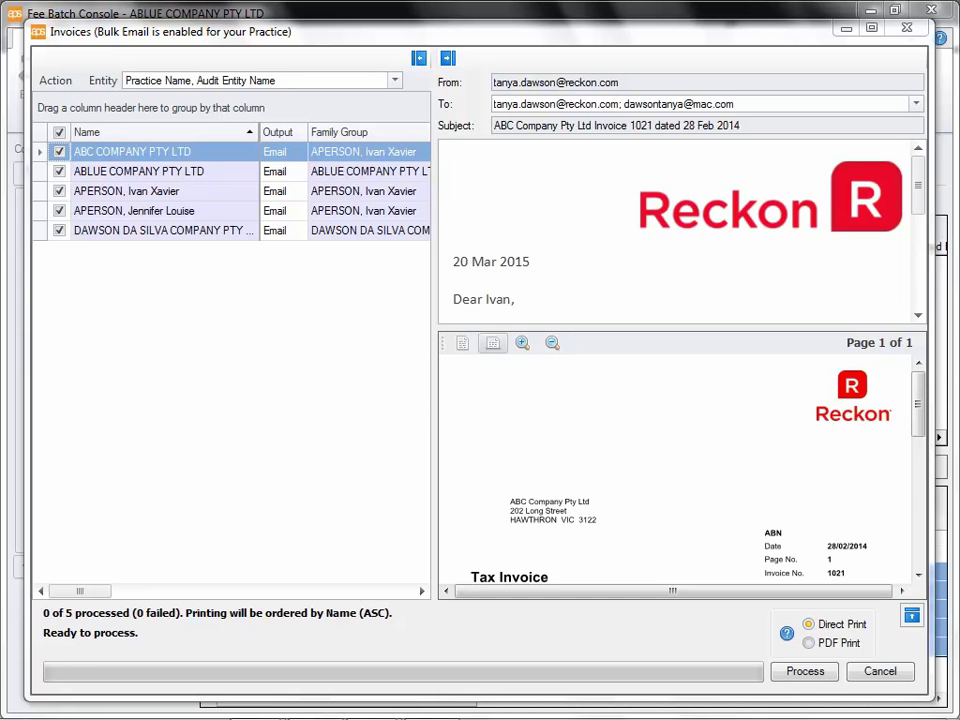
{"action": "left_click", "coordinate": [395, 80]}
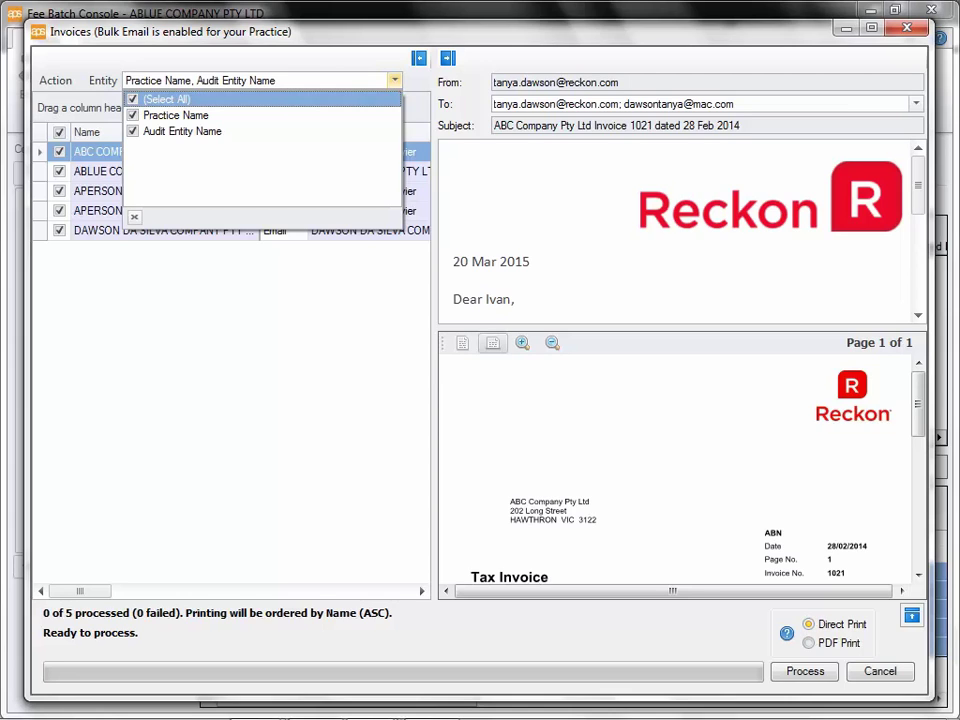
{"action": "key", "text": "Escape"}
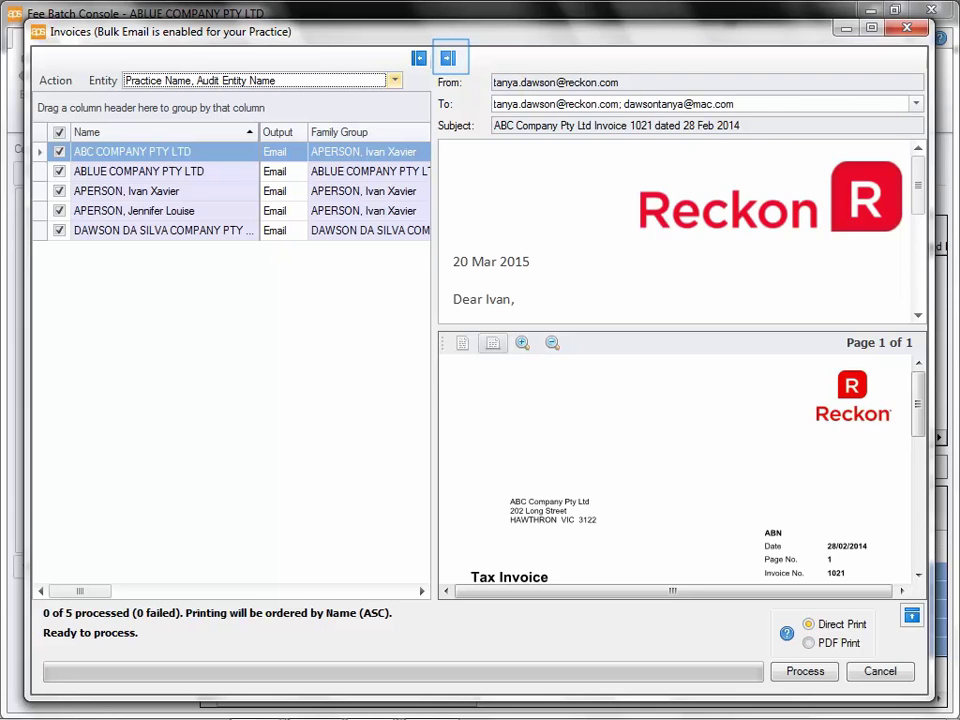
- Expand the invoice grid and remove the second email address from the ABC COMPANY PTY LTD invoice's recipients
{"action": "left_click", "coordinate": [448, 58]}
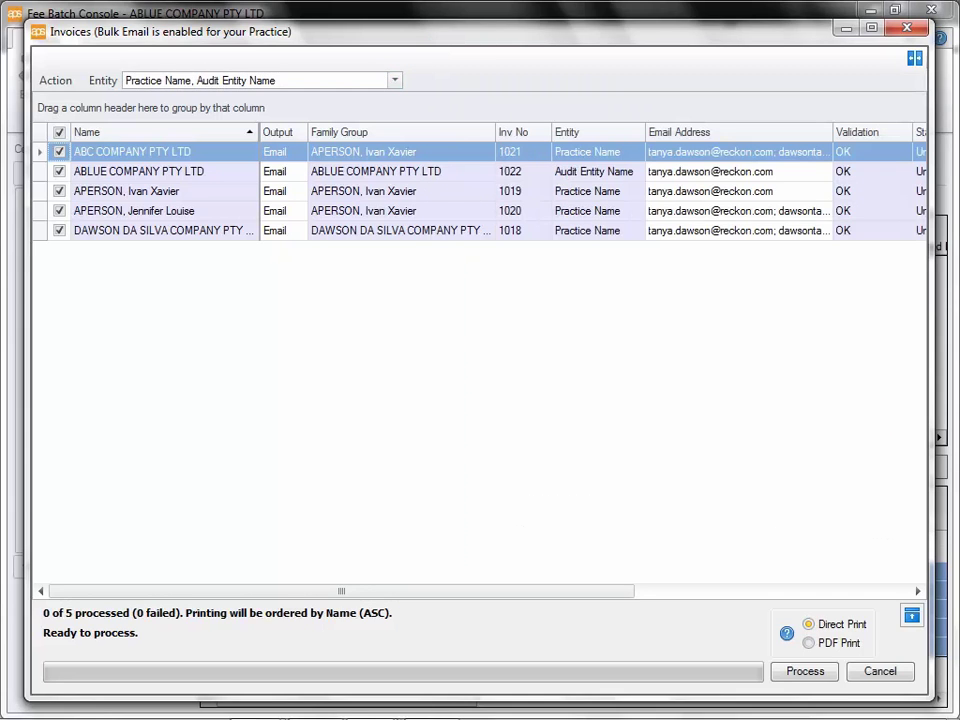
{"action": "left_click_drag", "start_coordinate": [784, 151], "coordinate": [955, 150]}
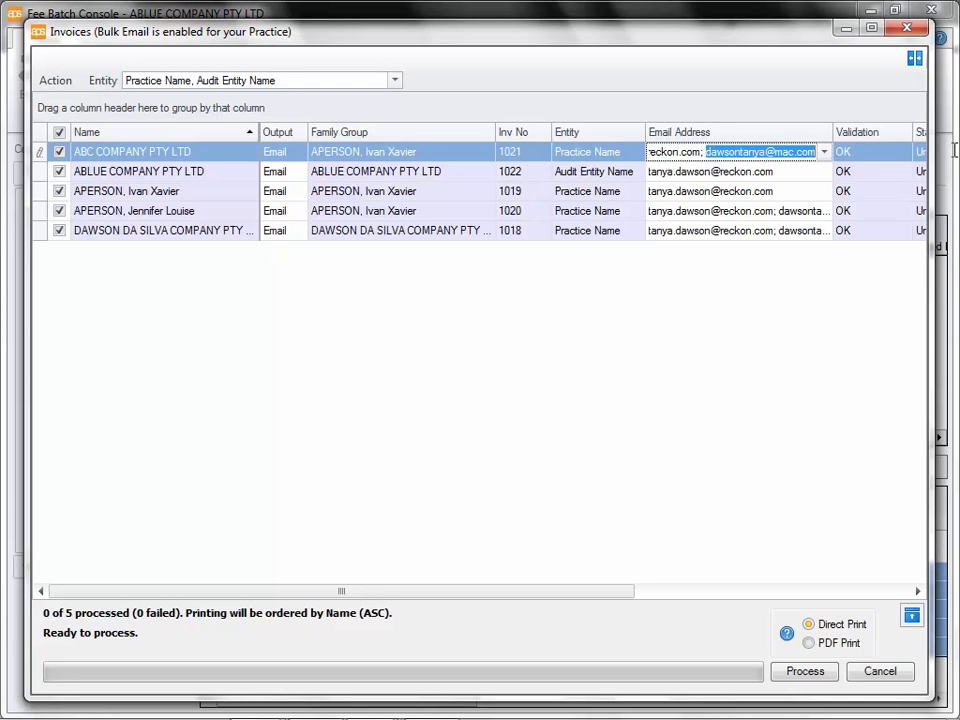
{"action": "key", "text": "Delete"}
{"action": "left_click", "coordinate": [40, 152]}
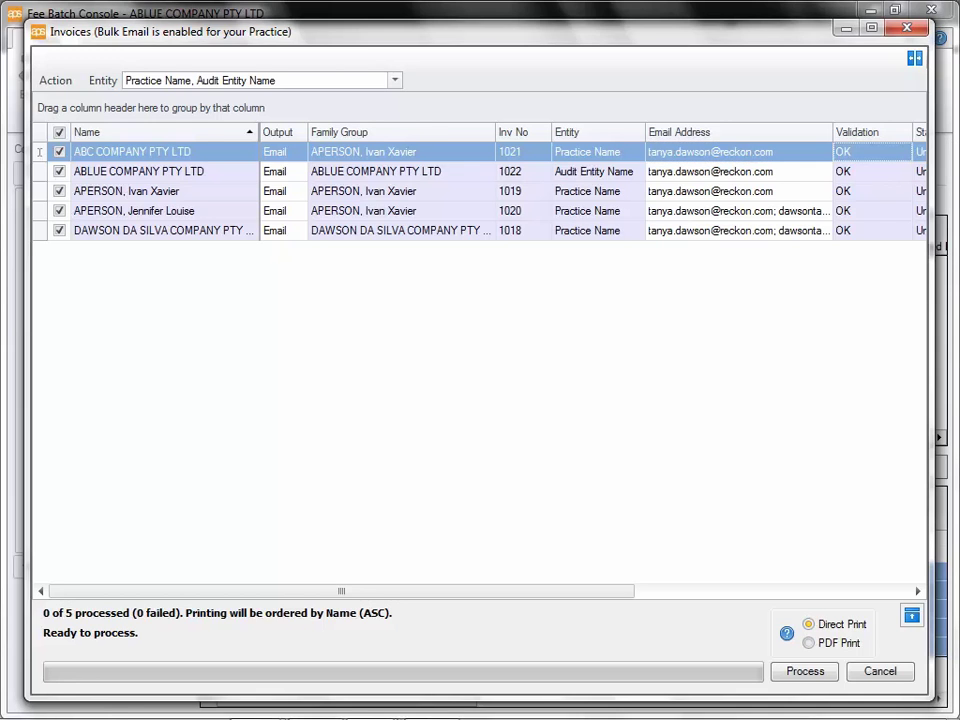
- Review the validation and status columns, and examine the email text and invoice preview for the third invoice
{"action": "left_click", "coordinate": [40, 171]}
{"action": "scroll", "coordinate": [480, 190], "scroll_direction": "right", "scroll_amount": 5}
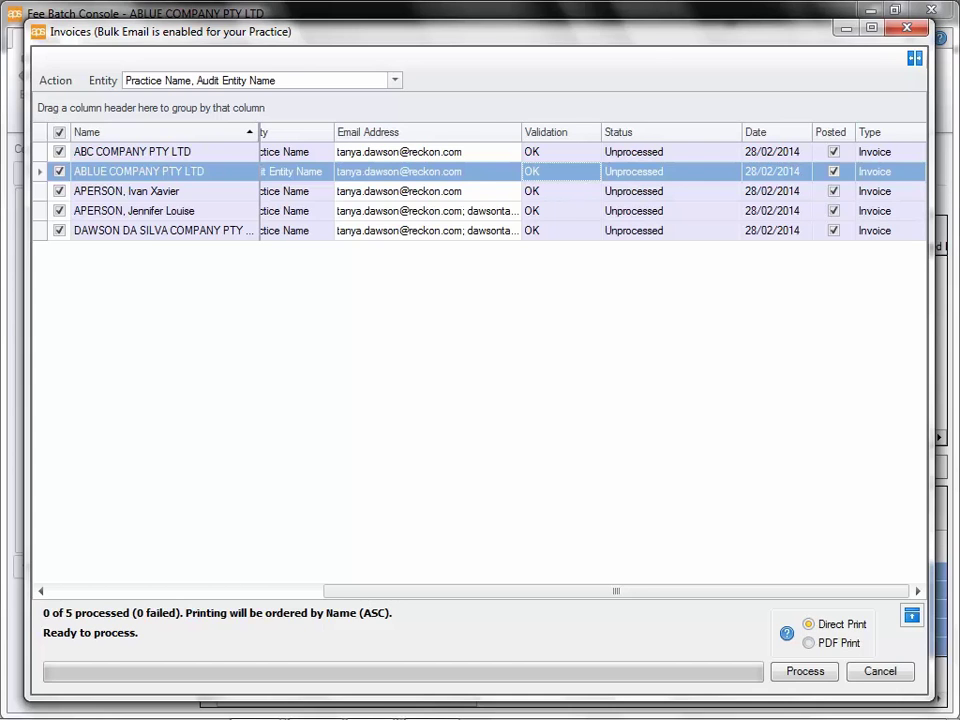
{"action": "scroll", "coordinate": [480, 190], "scroll_direction": "left", "scroll_amount": 5}
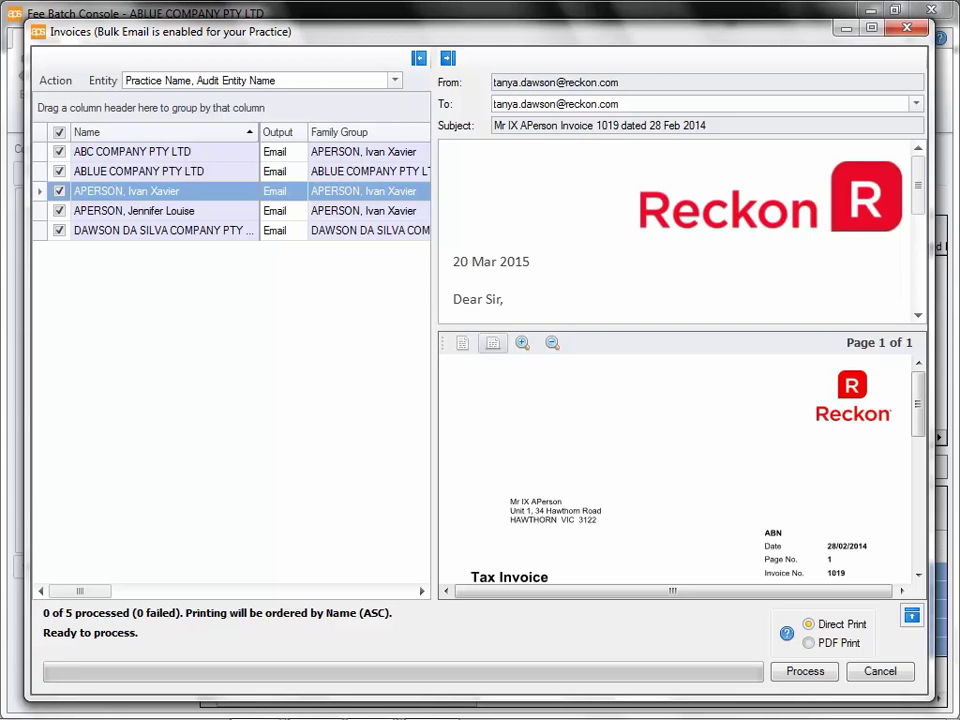
{"action": "left_click_drag", "start_coordinate": [917, 185], "coordinate": [934, 249]}
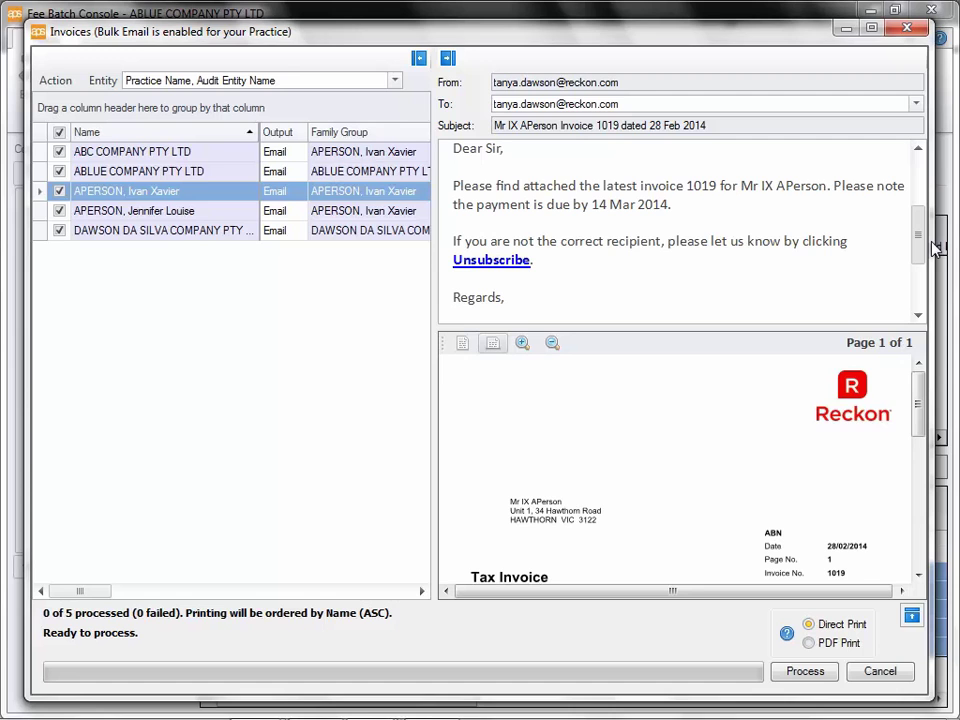
{"action": "mouse_move", "coordinate": [918, 418]}
{"action": "left_mouse_down"}
{"action": "mouse_move", "coordinate": [927, 485]}
{"action": "mouse_move", "coordinate": [930, 405]}
{"action": "left_mouse_up"}
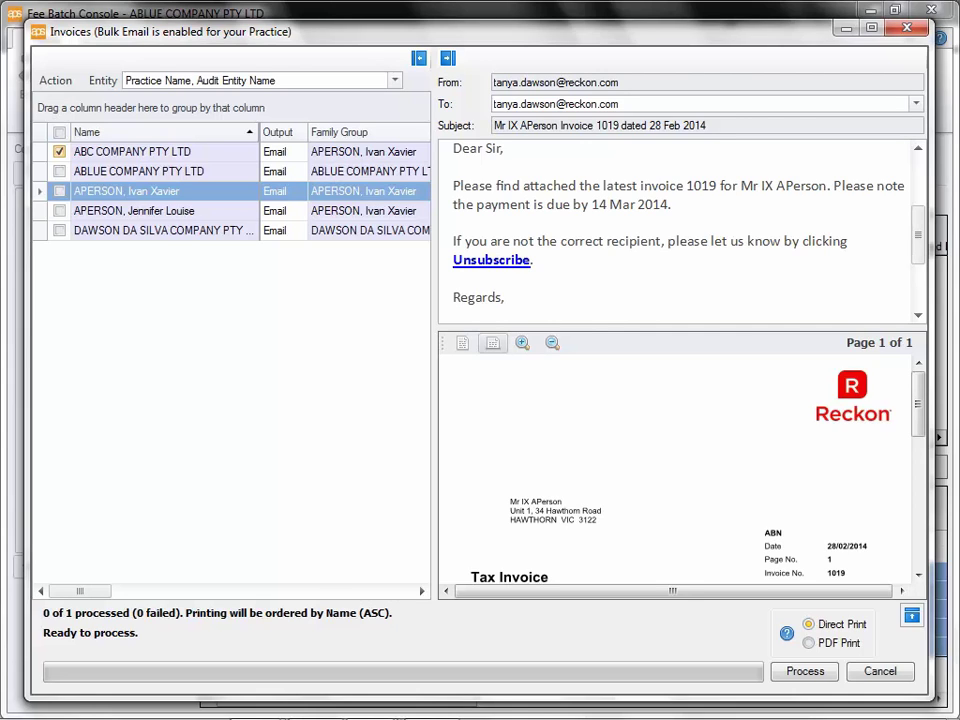
- Mark all five invoices in the list for processing
{"action": "left_click", "coordinate": [59, 191]}
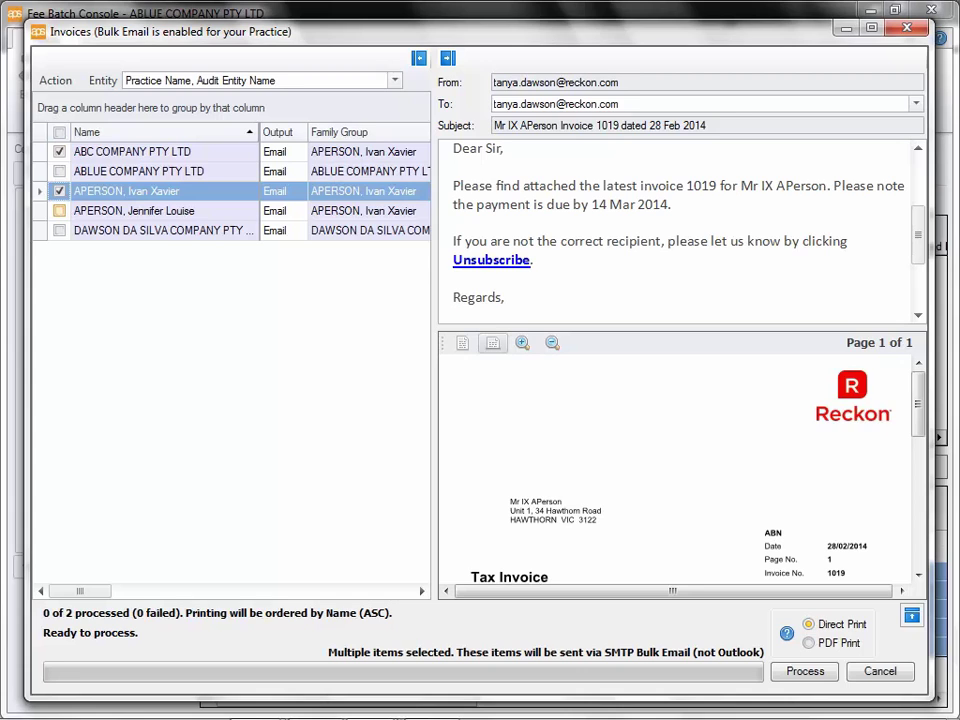
{"action": "left_click", "coordinate": [59, 211]}
{"action": "left_click", "coordinate": [59, 132]}
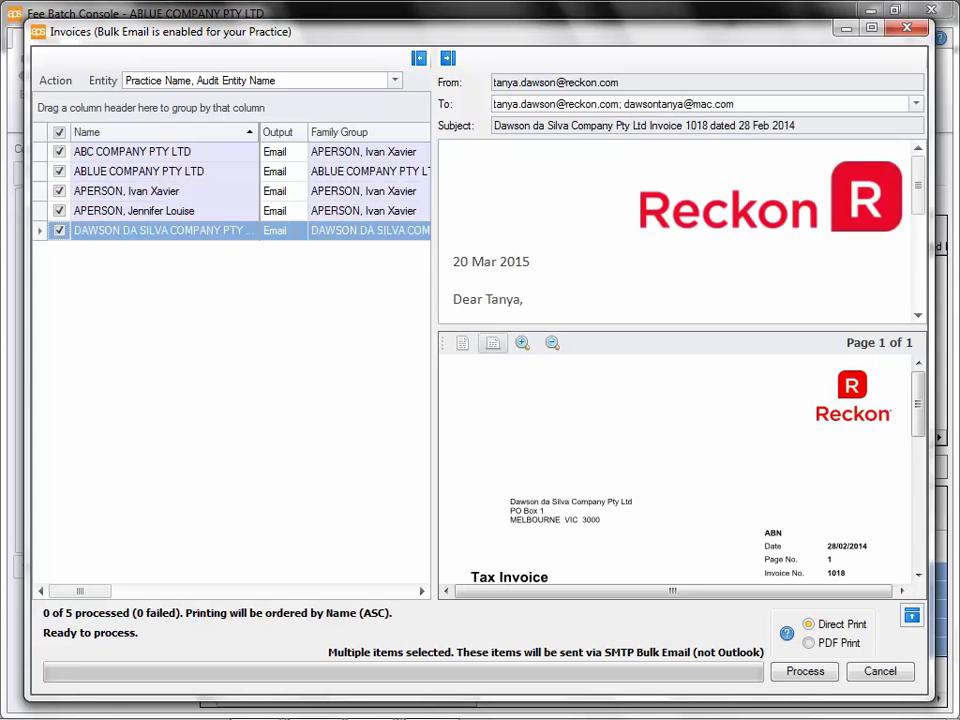
- Change the output type of the DAWSON DA SILVA COMPANY PTY LTD invoice to Print
{"action": "left_click", "coordinate": [285, 230]}
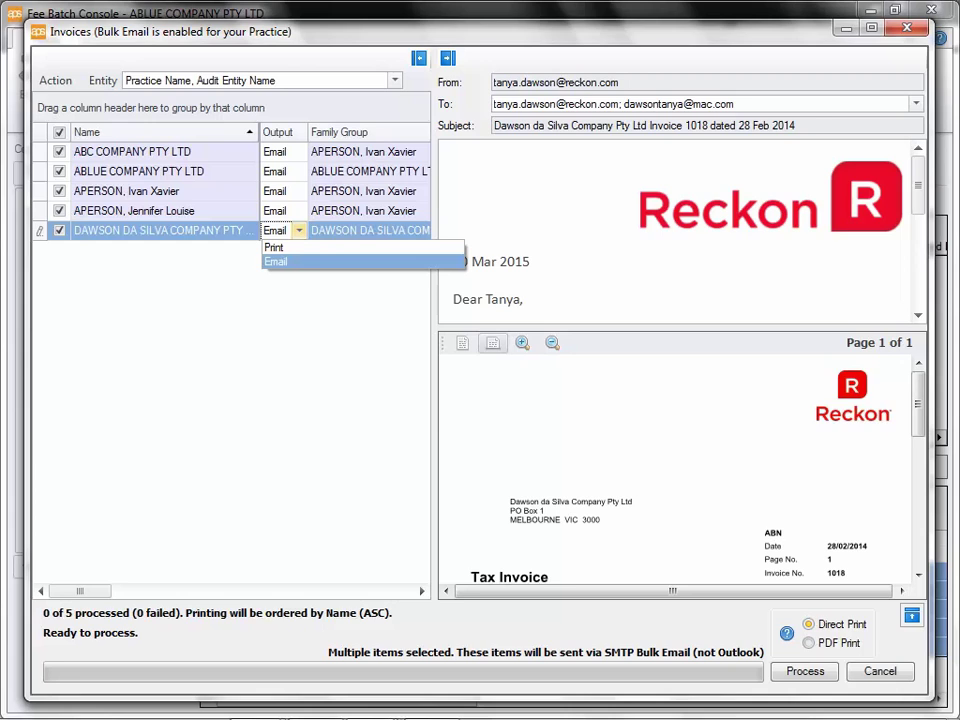
{"action": "key", "text": "Up"}
{"action": "key", "text": "Return"}
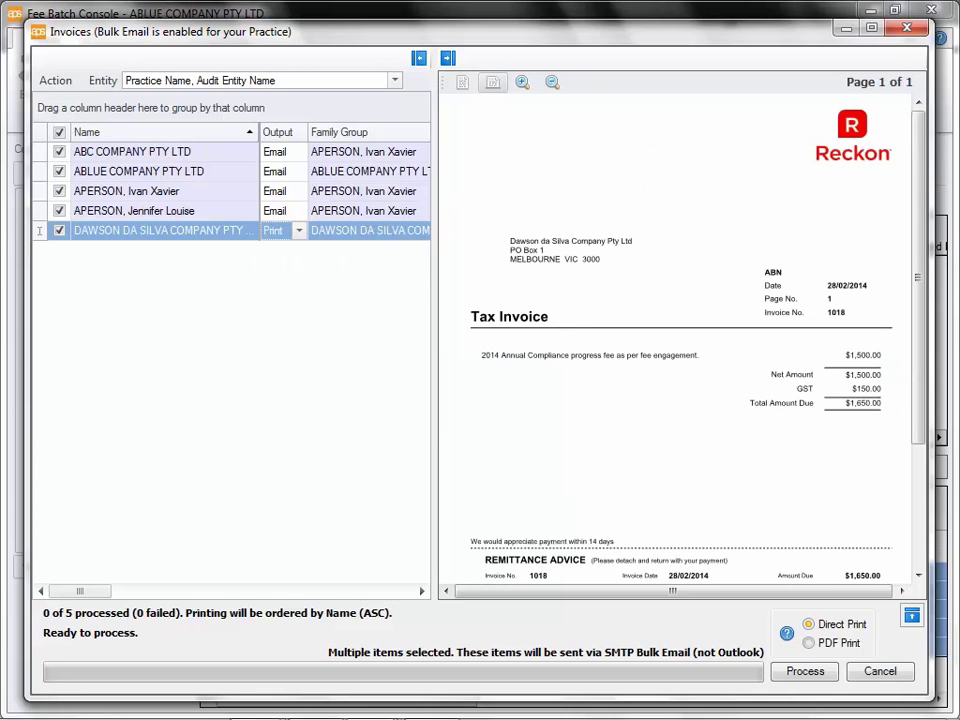
- Process the marked invoices, print on the Richo Melbourne PCL6 printer, confirm the print job succeeded, and close the invoice window
{"action": "left_click", "coordinate": [805, 671]}
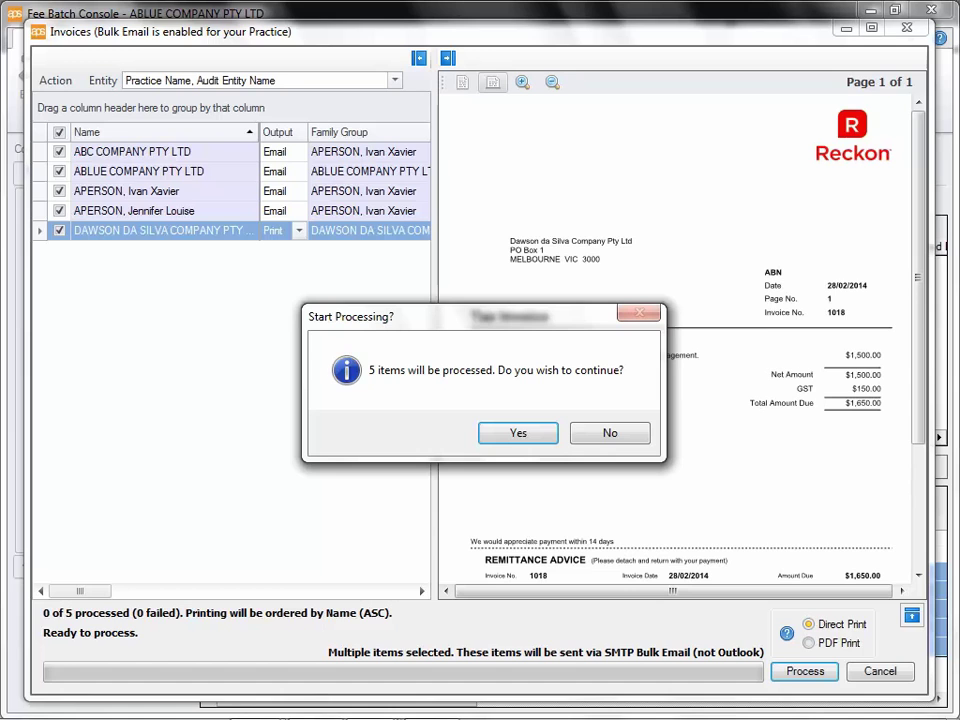
{"action": "key", "text": "Return"}
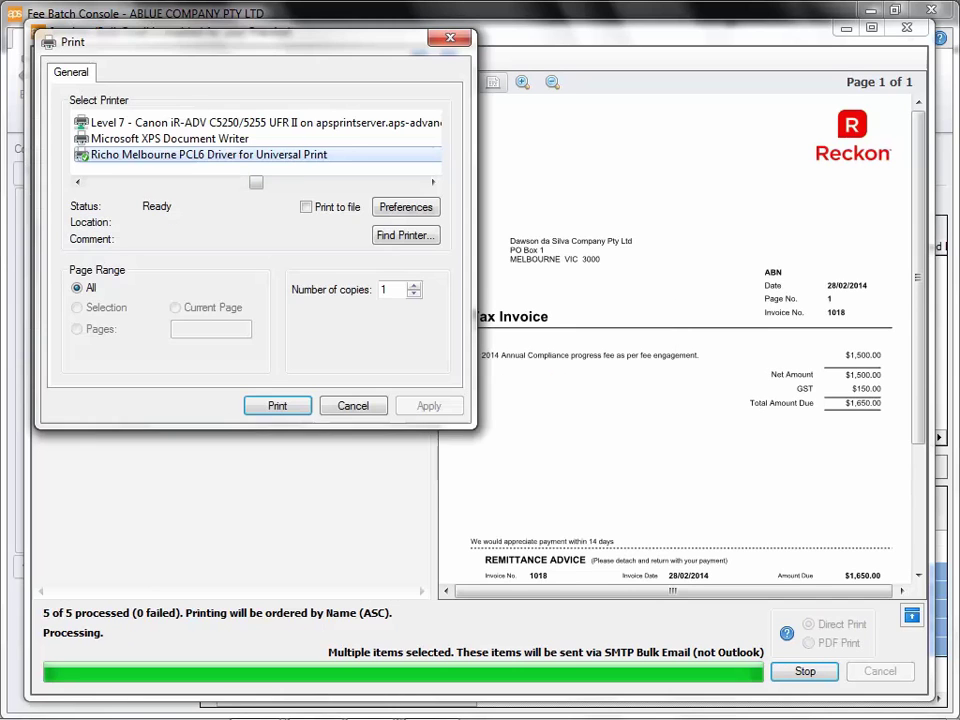
{"action": "key", "text": "Return"}
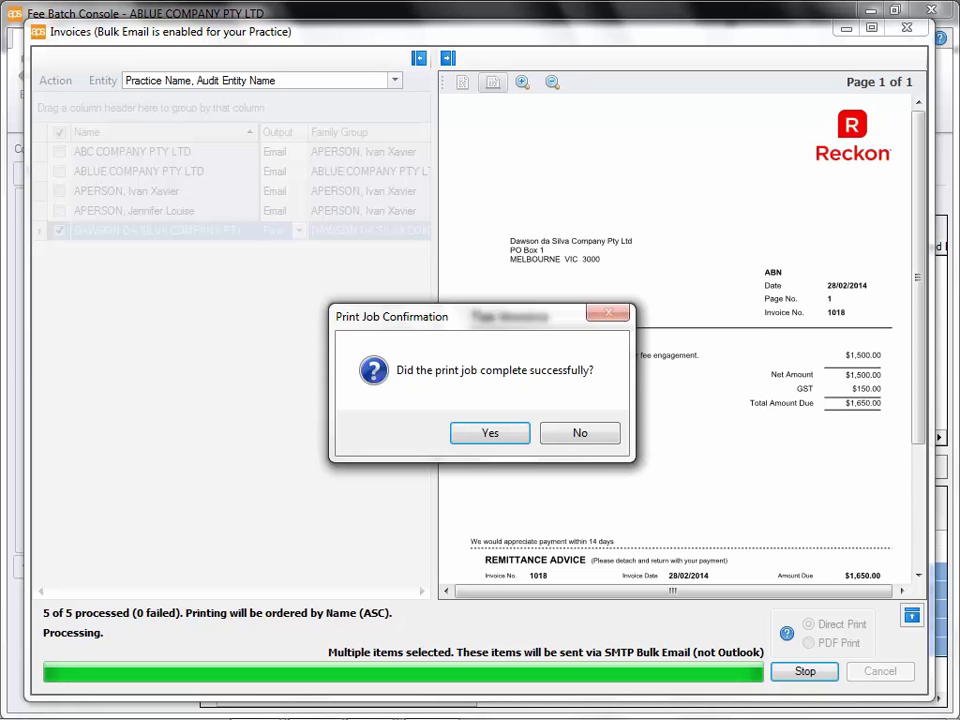
{"action": "key", "text": "Return"}
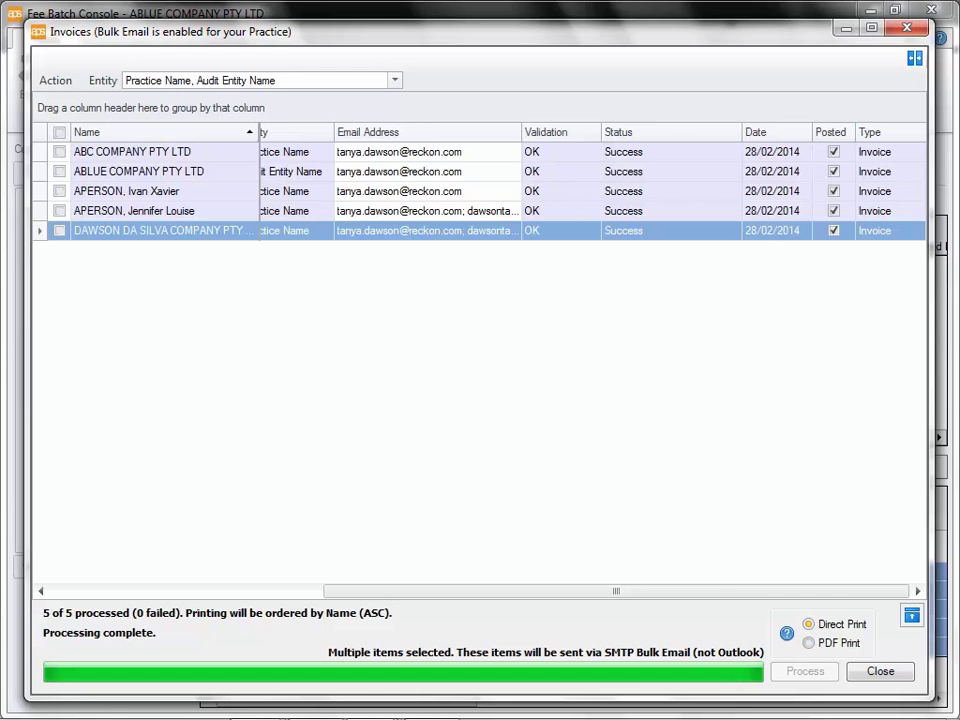
{"action": "key", "text": "Escape"}
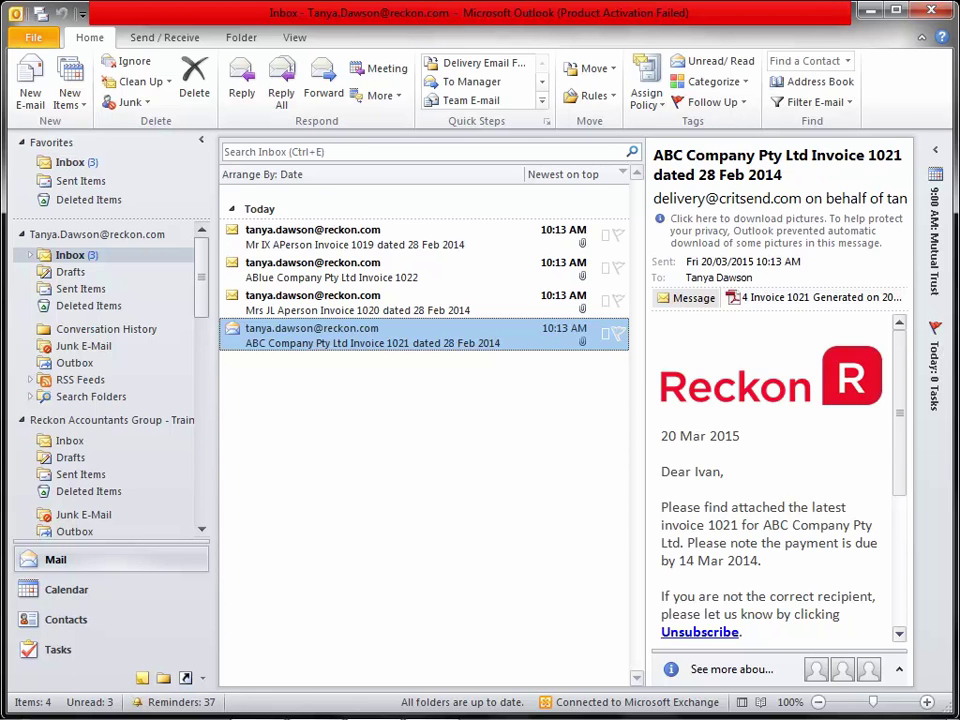
- In Outlook, open the ABC Company Pty Ltd invoice email and follow its Unsubscribe link
{"action": "key", "text": "Return"}
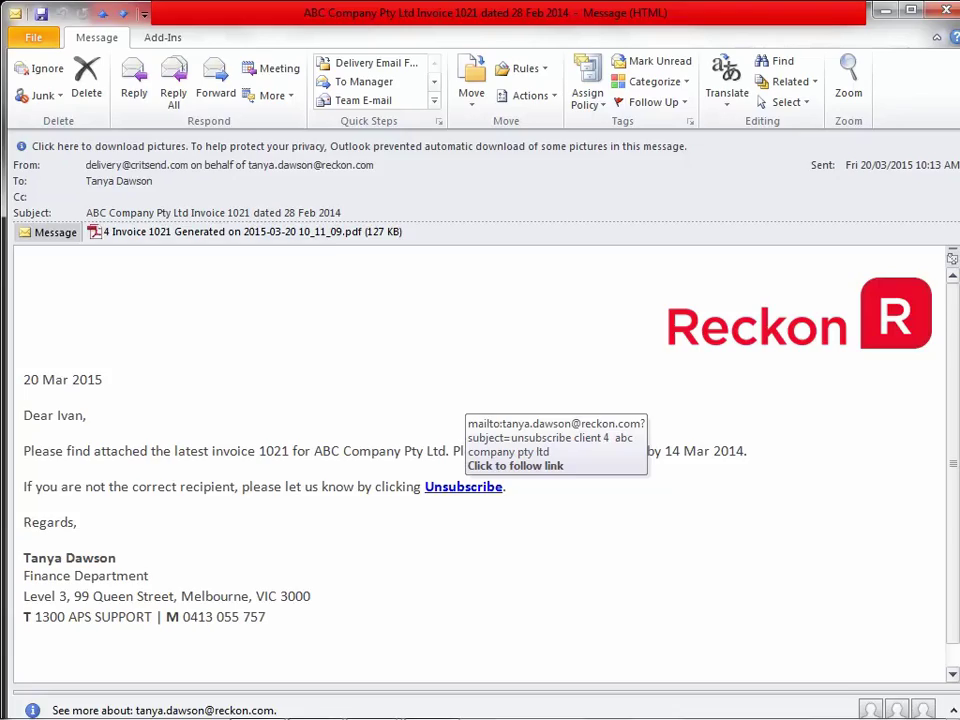
{"action": "left_click", "coordinate": [463, 487]}
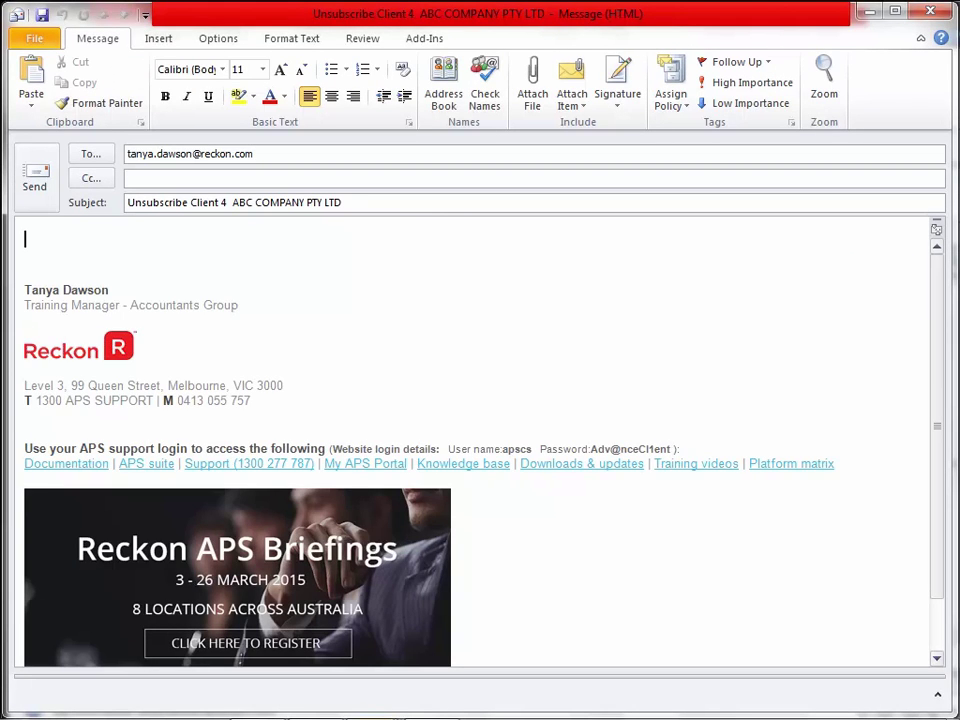
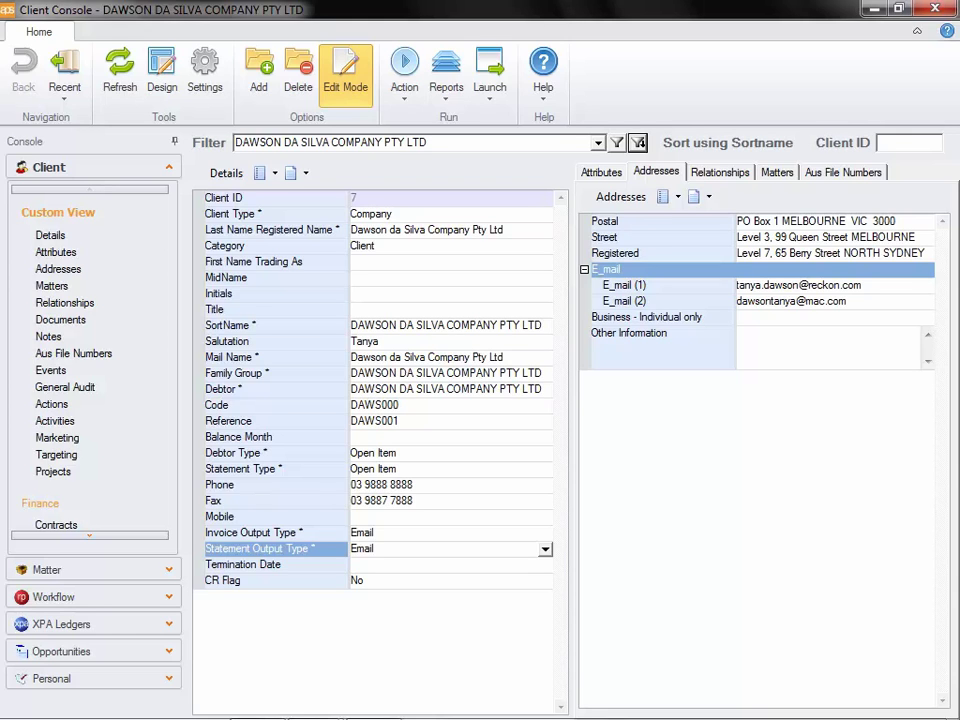
- In the Client Console, check both email addresses held for DAWSON DA SILVA COMPANY PTY LTD
{"action": "left_click", "coordinate": [798, 285]}
{"action": "left_click", "coordinate": [791, 301]}
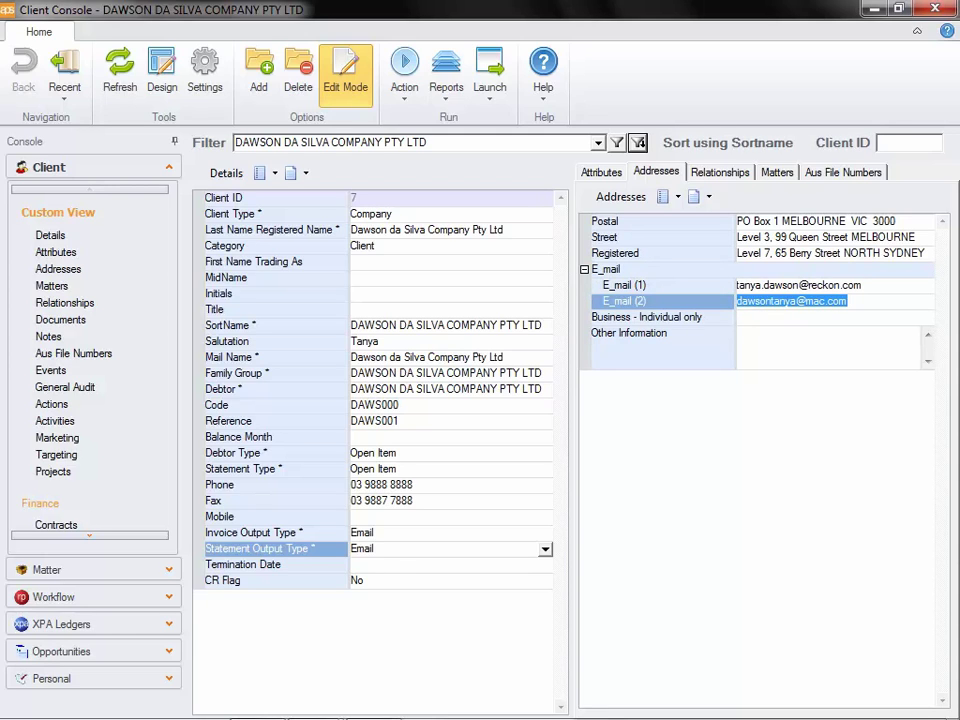
- In Debtors, generate statements for Practice Name dated 28/02/2014 using the Default Debtor Statement selection filter
{"action": "key", "text": "ctrl+Tab"}
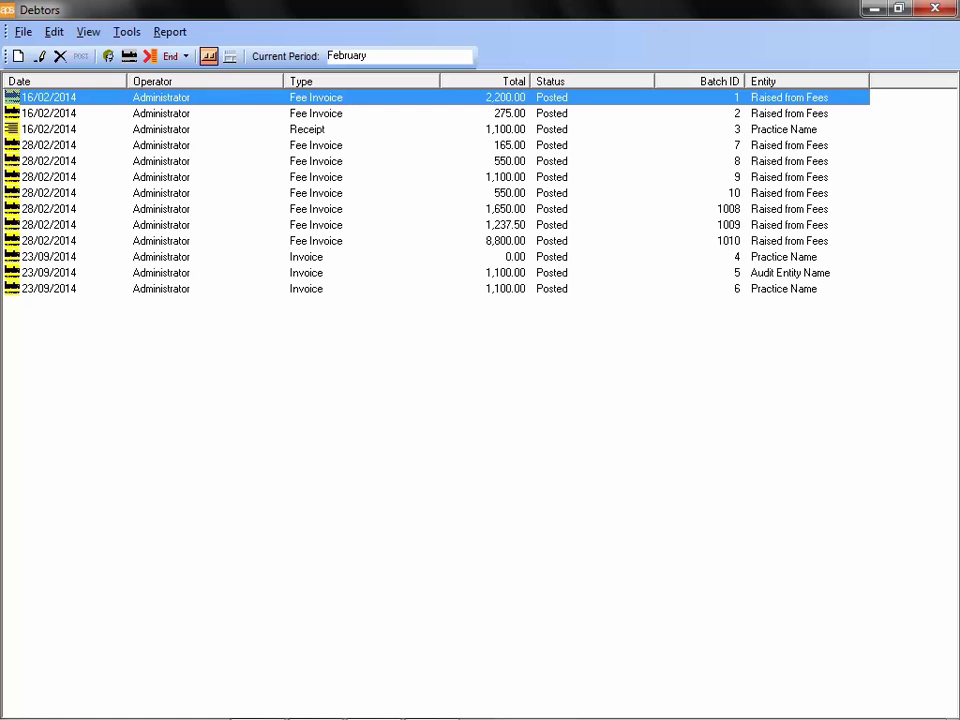
{"action": "key", "text": "alt+r"}
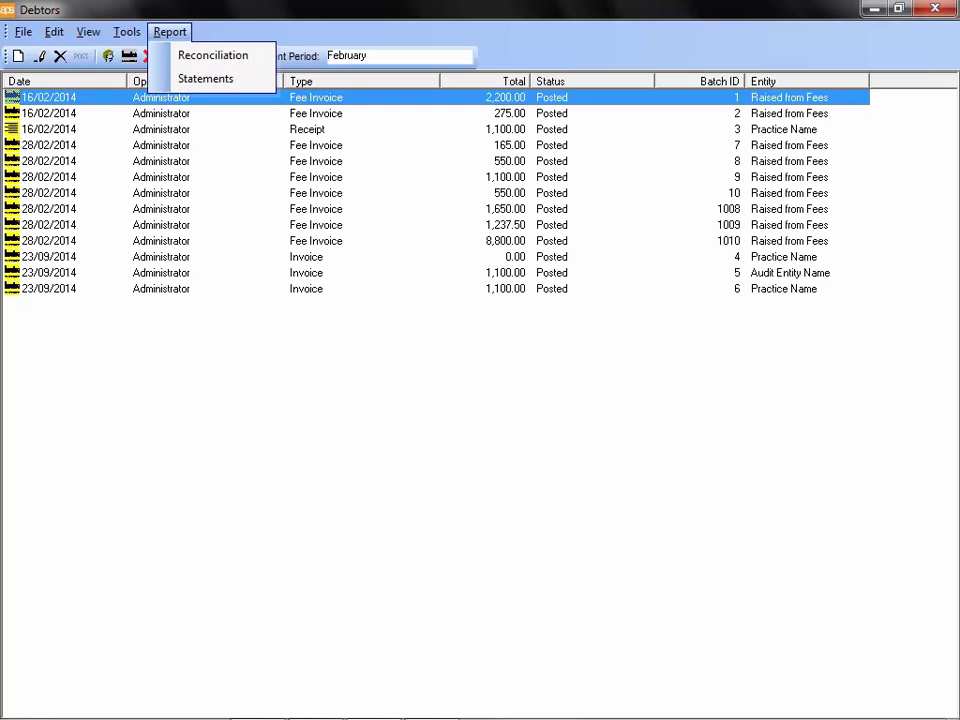
{"action": "key", "text": "s"}
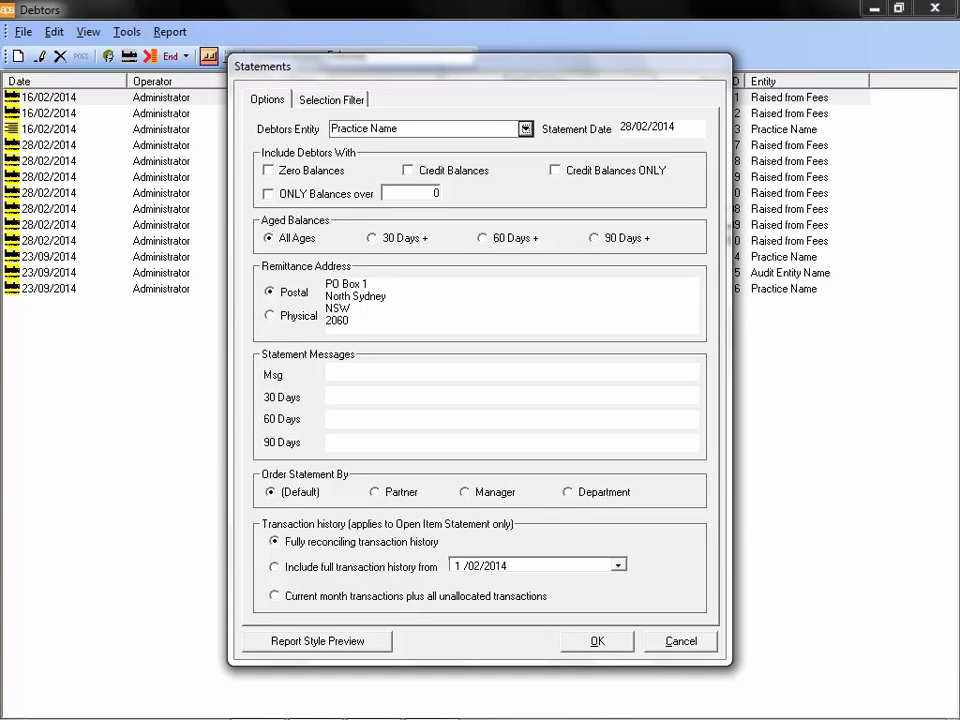
{"action": "key", "text": "ctrl+Tab"}
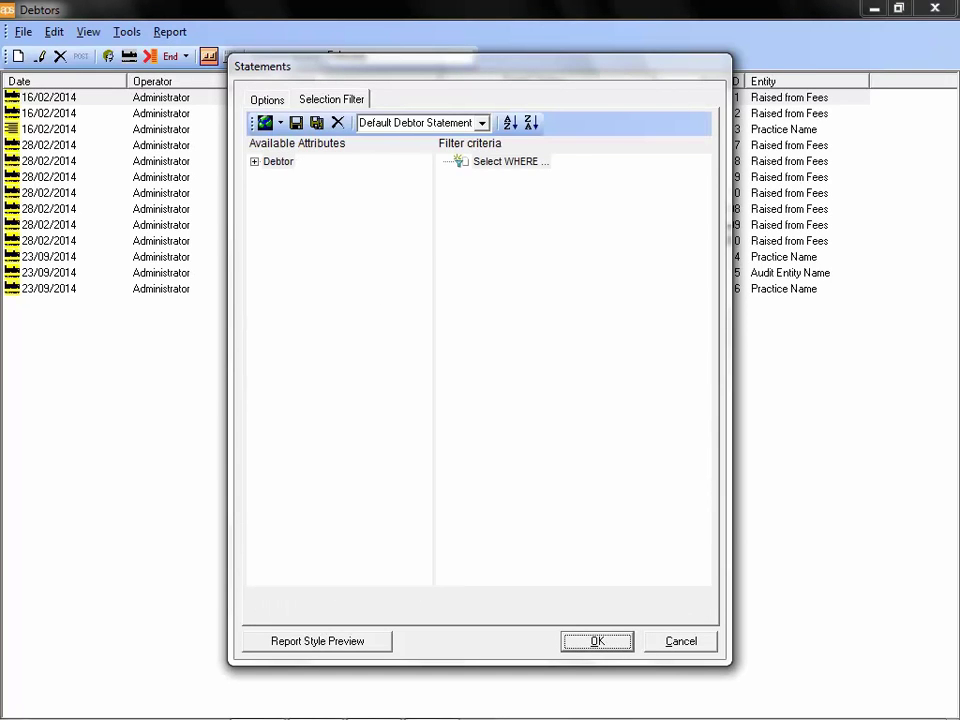
{"action": "key", "text": "Return"}
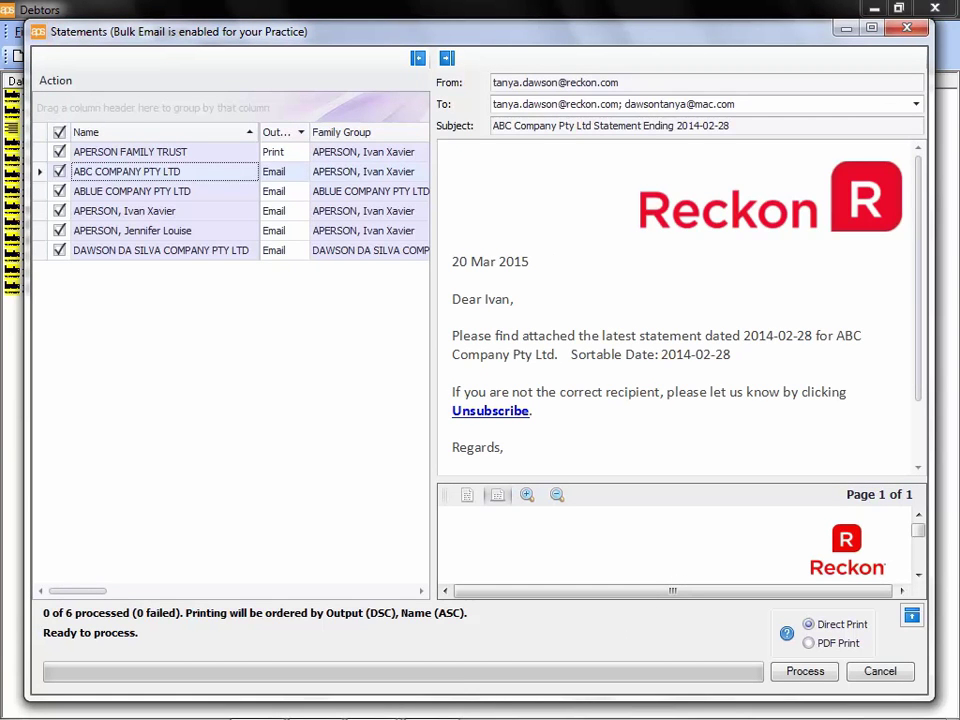
- Check the statement recipients, process all six statements with the Richo Melbourne PCL6 printer, confirm the print job, and close the statement windows
{"action": "left_click", "coordinate": [447, 58]}
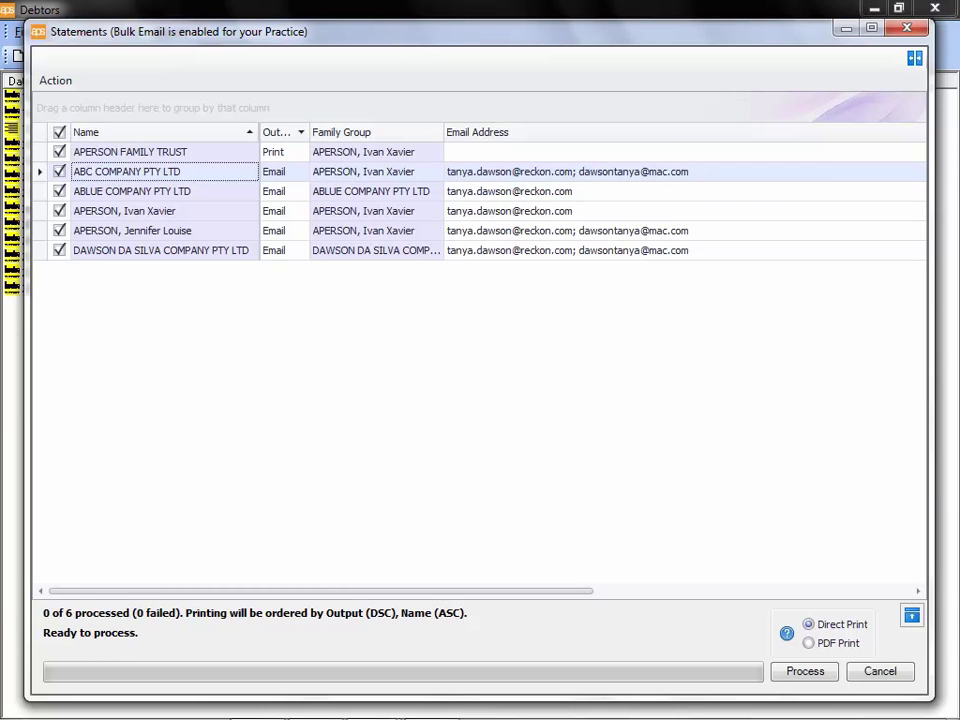
{"action": "left_click", "coordinate": [914, 58]}
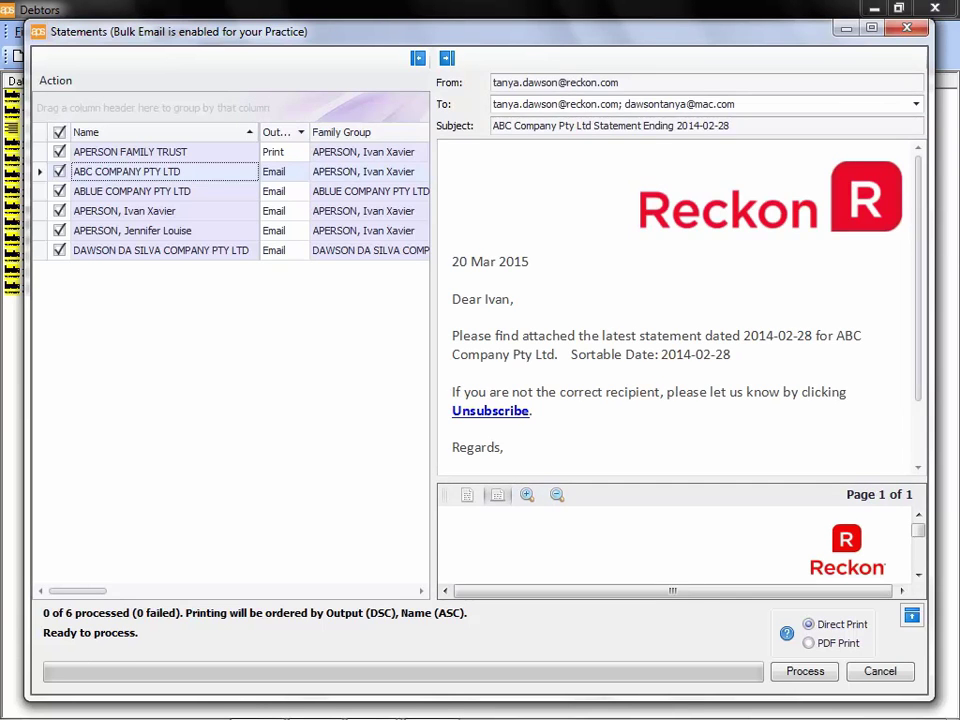
{"action": "key", "text": "alt+p"}
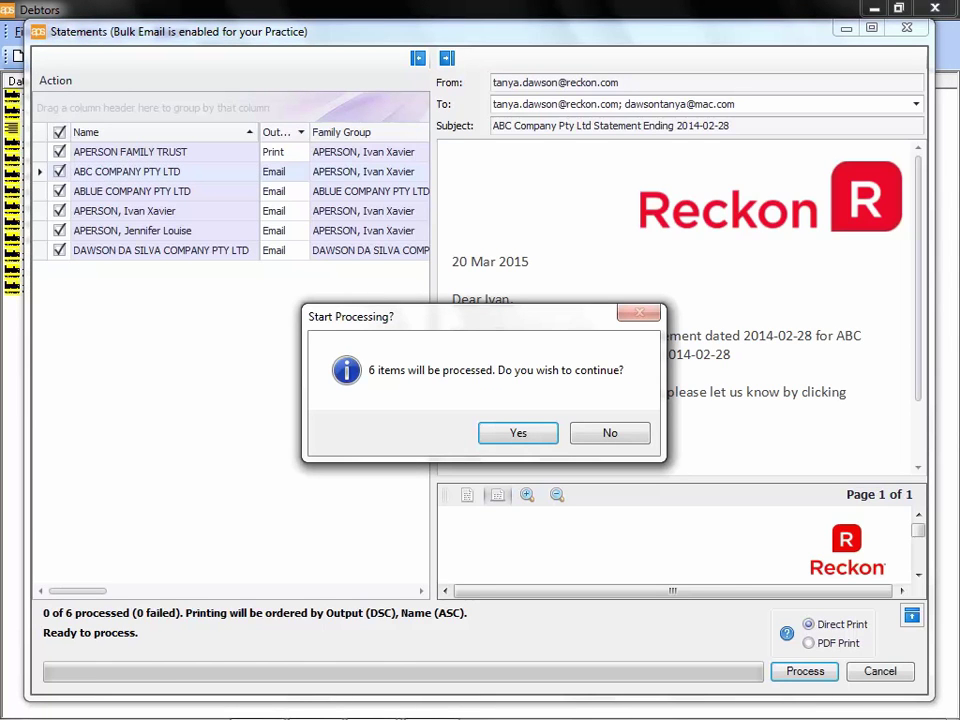
{"action": "key", "text": "Return"}
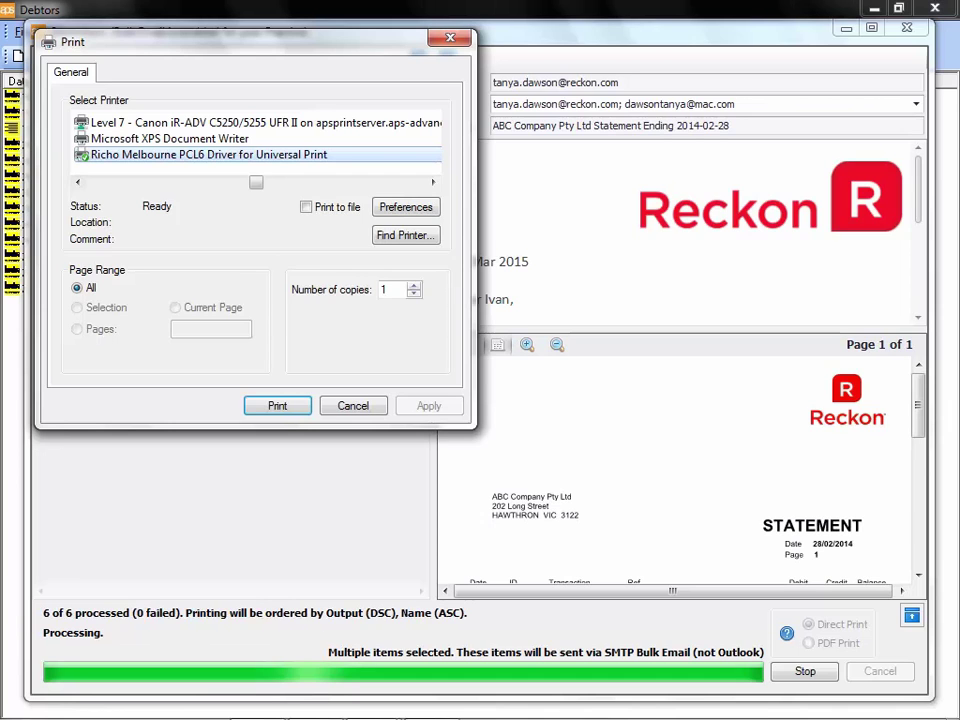
{"action": "key", "text": "Return"}
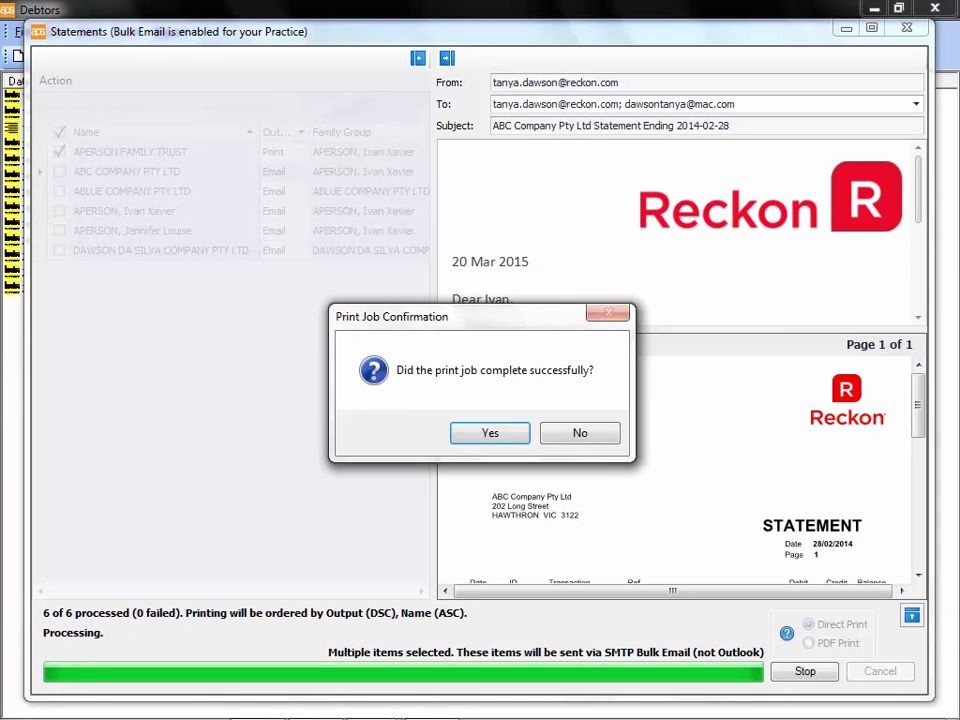
{"action": "key", "text": "Return"}
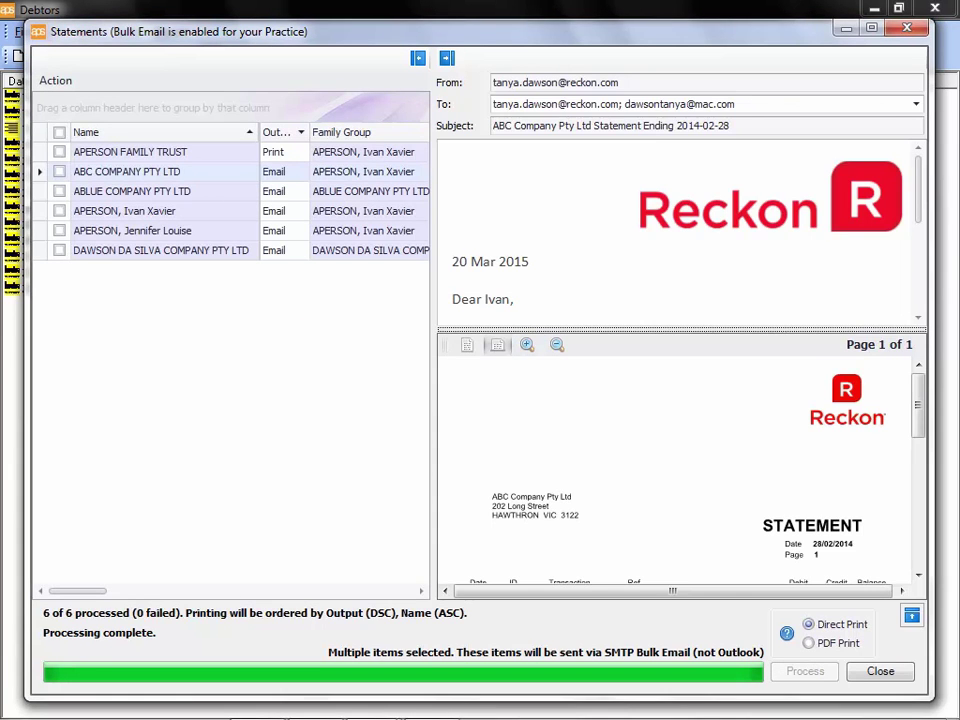
{"action": "key", "text": "Escape"}
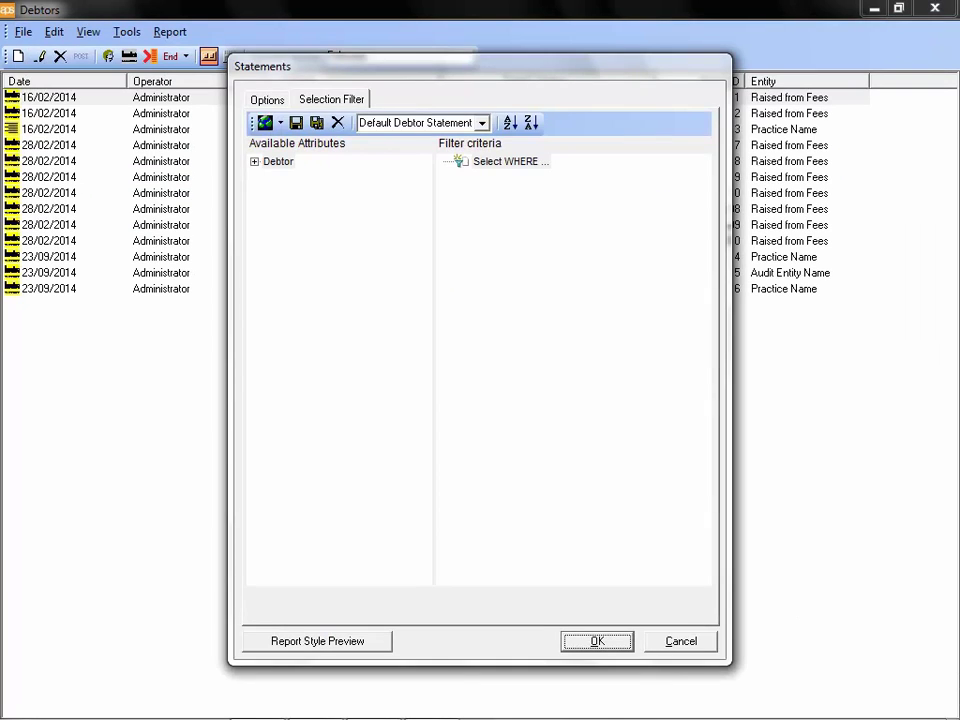
{"action": "key", "text": "Escape"}
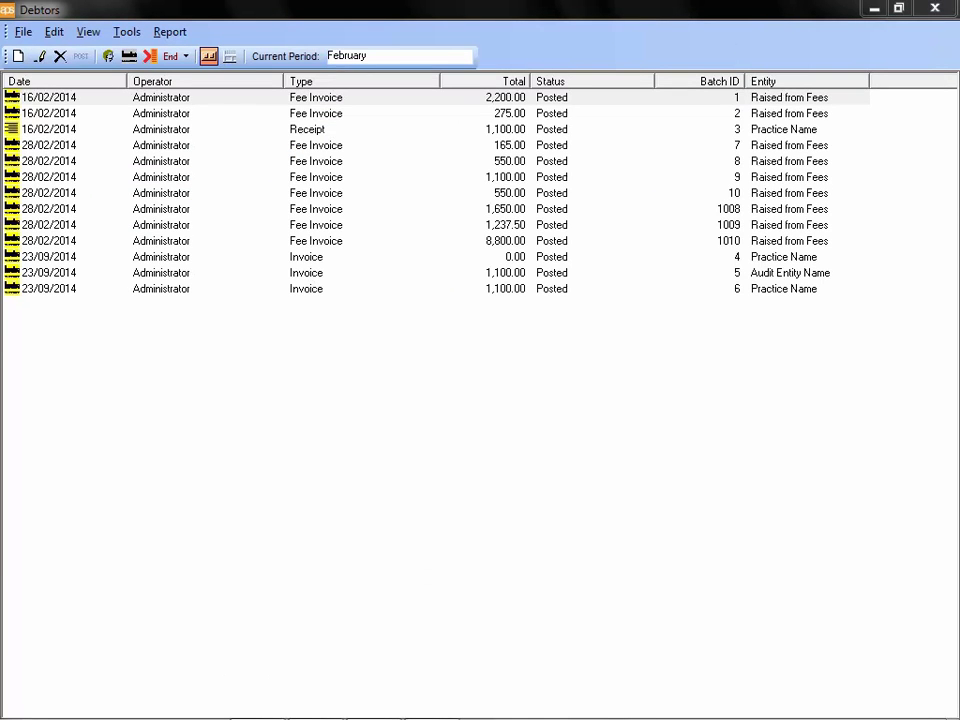